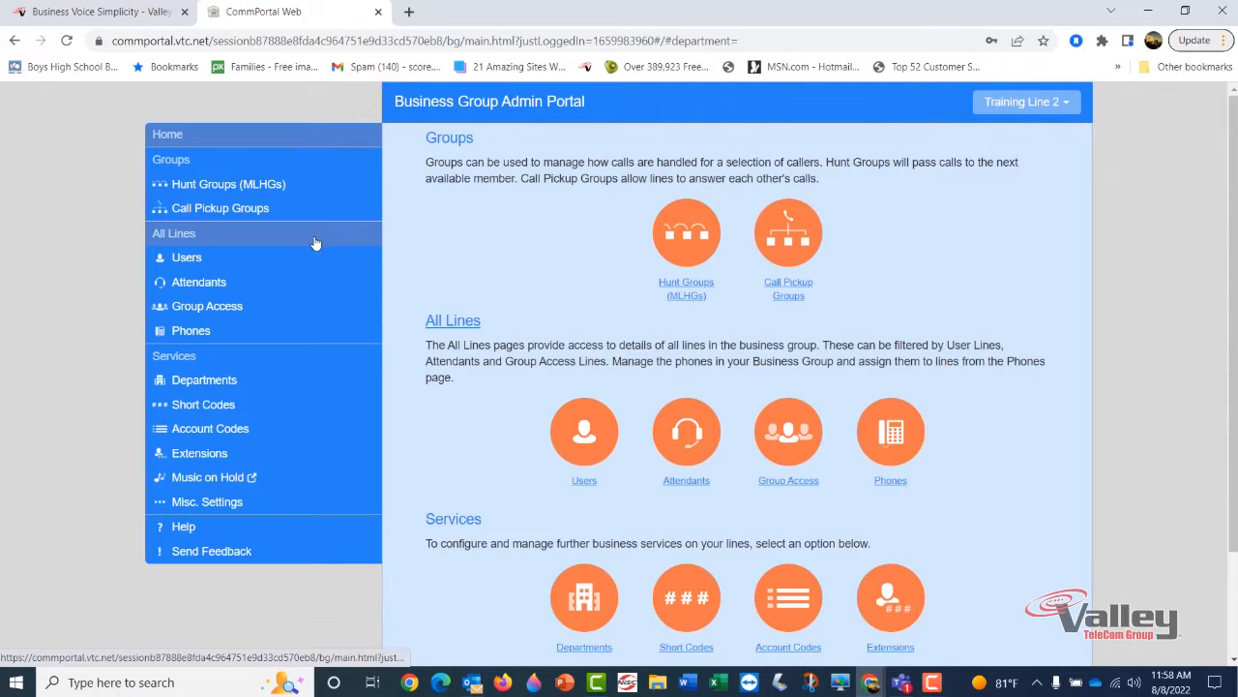
Open the Test exec phone's configuration from the Phones list to reach its Aastra 6867i profile
left_click(184, 336)
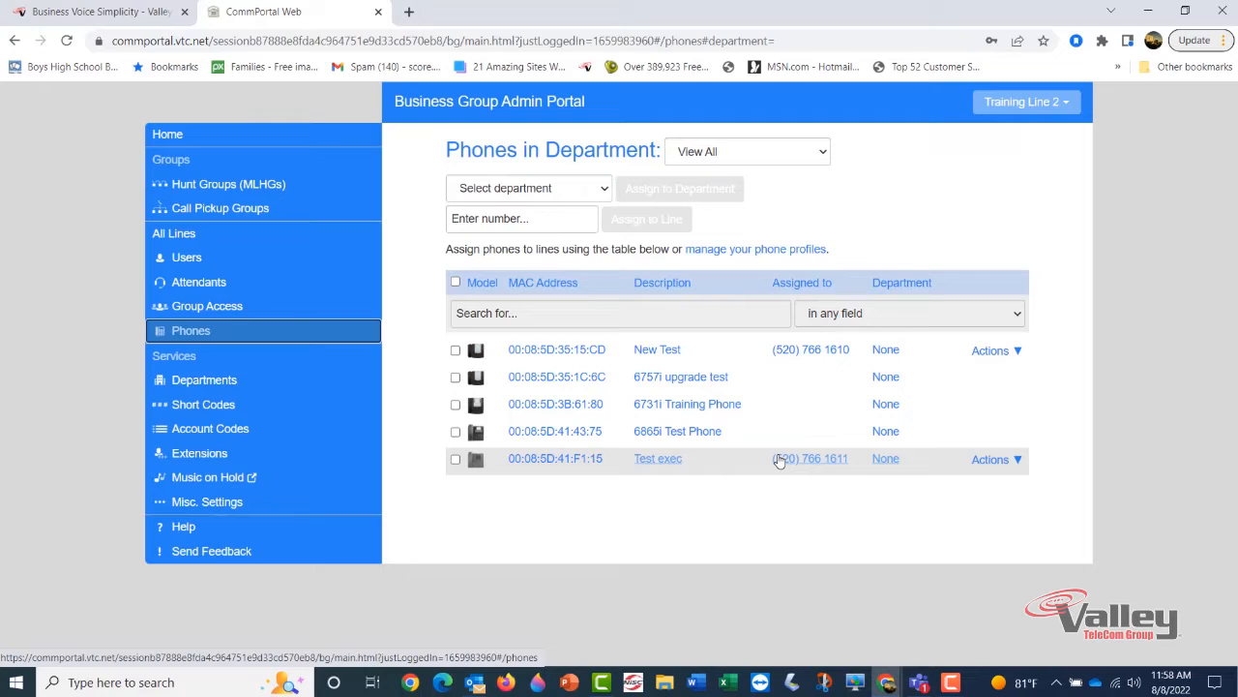
left_click(987, 460)
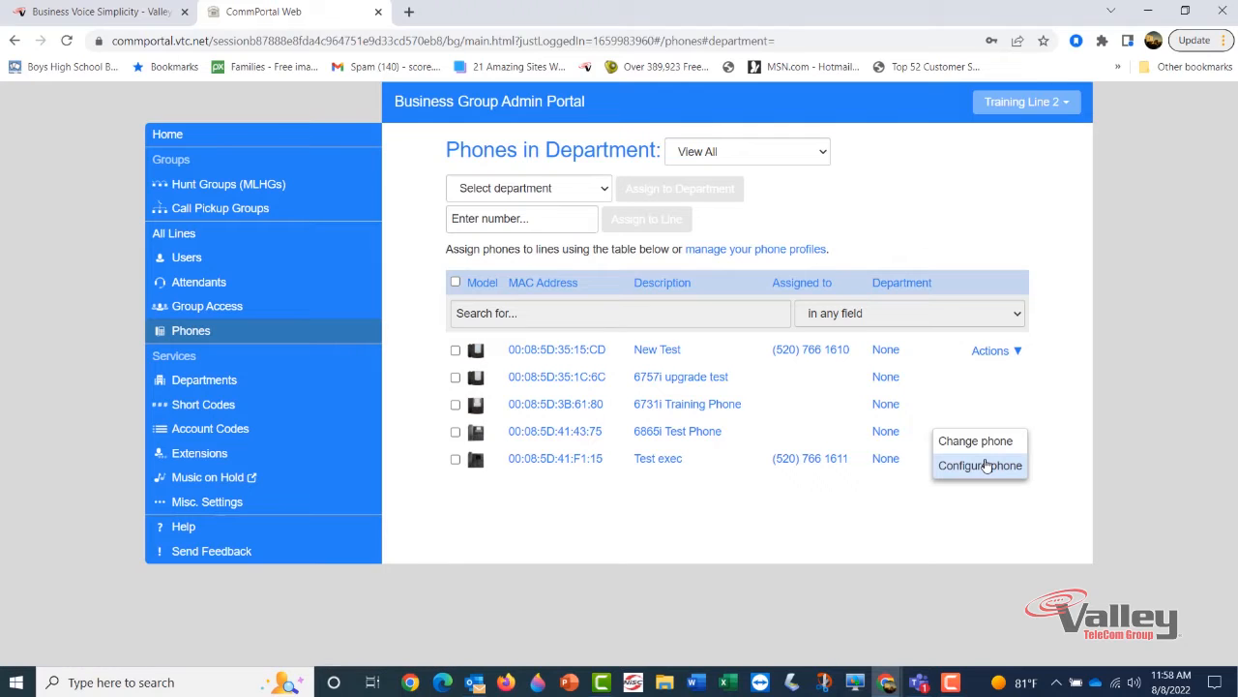
left_click(1004, 467)
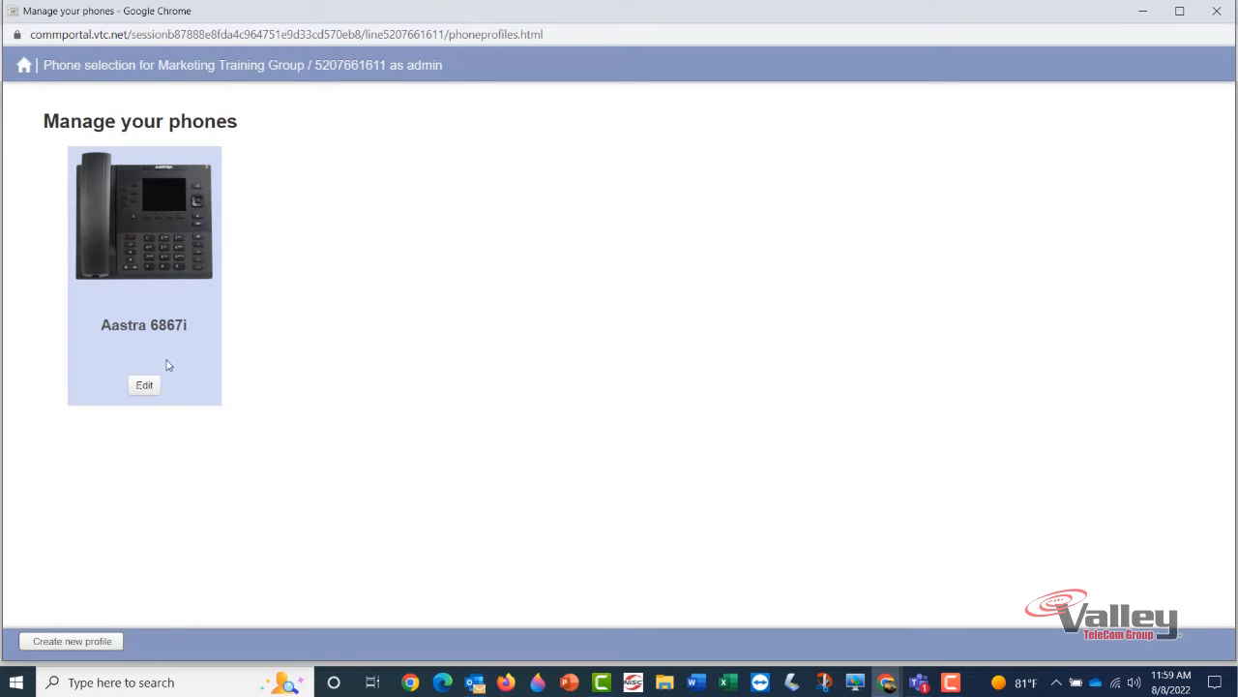
Open the Aastra 6867i profile's edit-settings page and briefly expand then collapse Network Settings
left_click(143, 385)
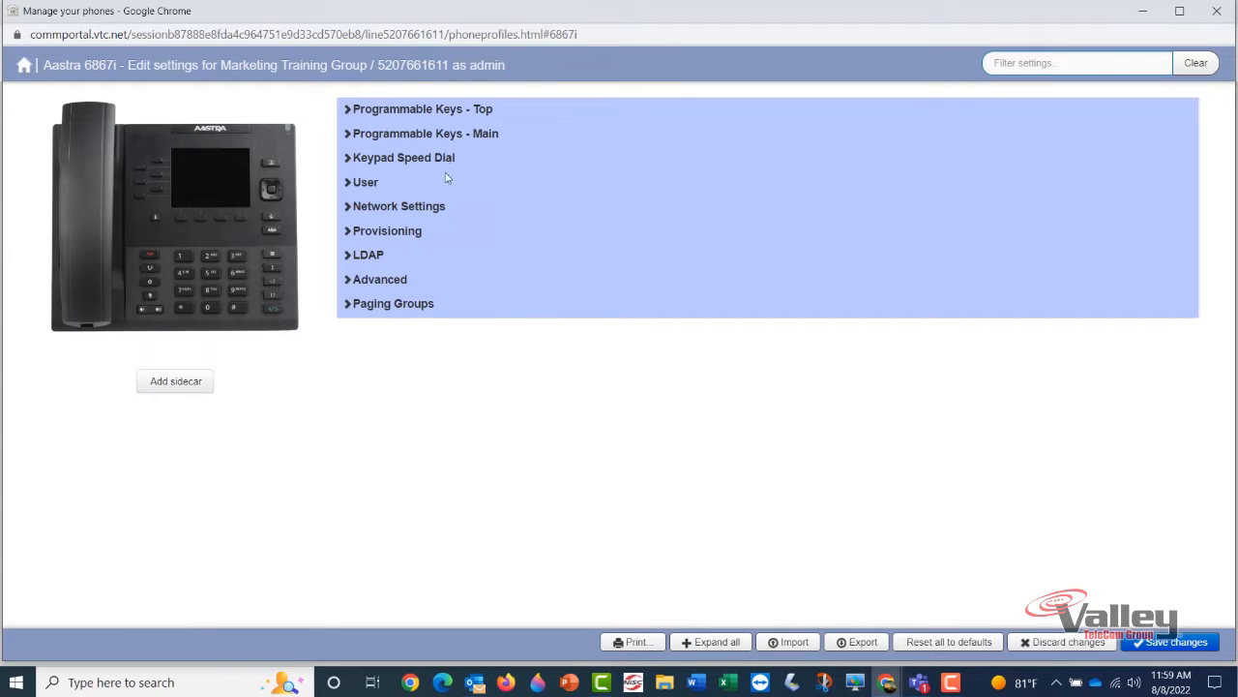
left_click(395, 205)
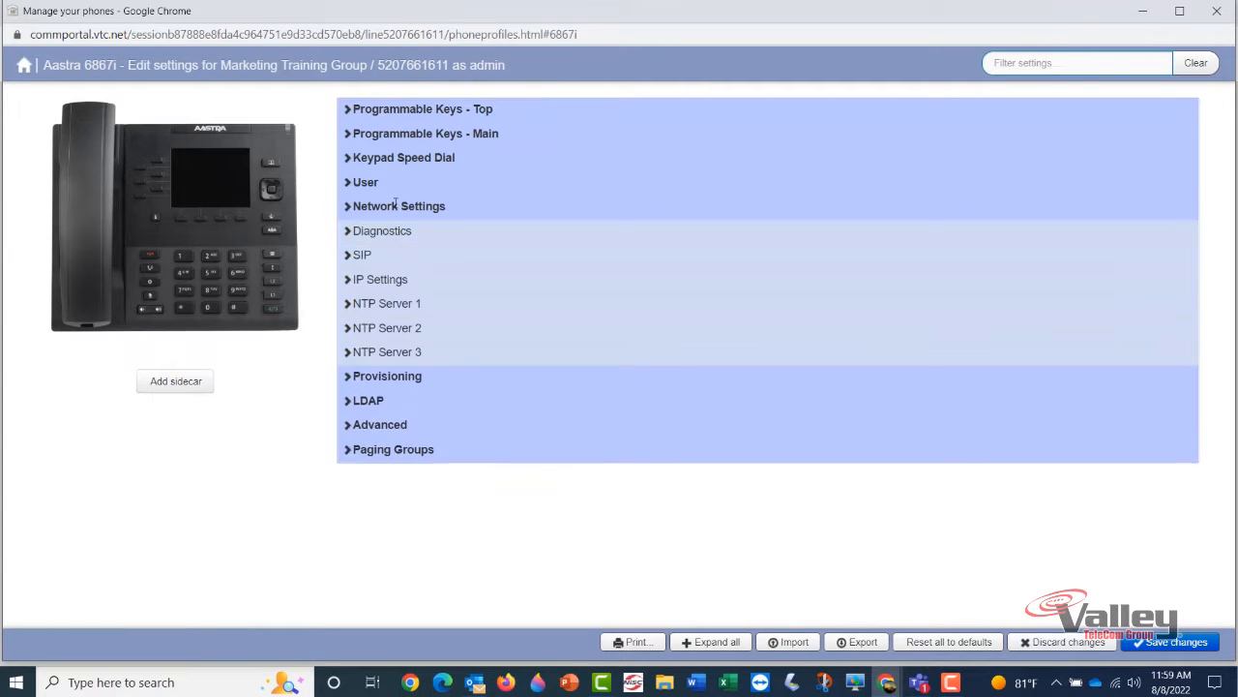
left_click(395, 205)
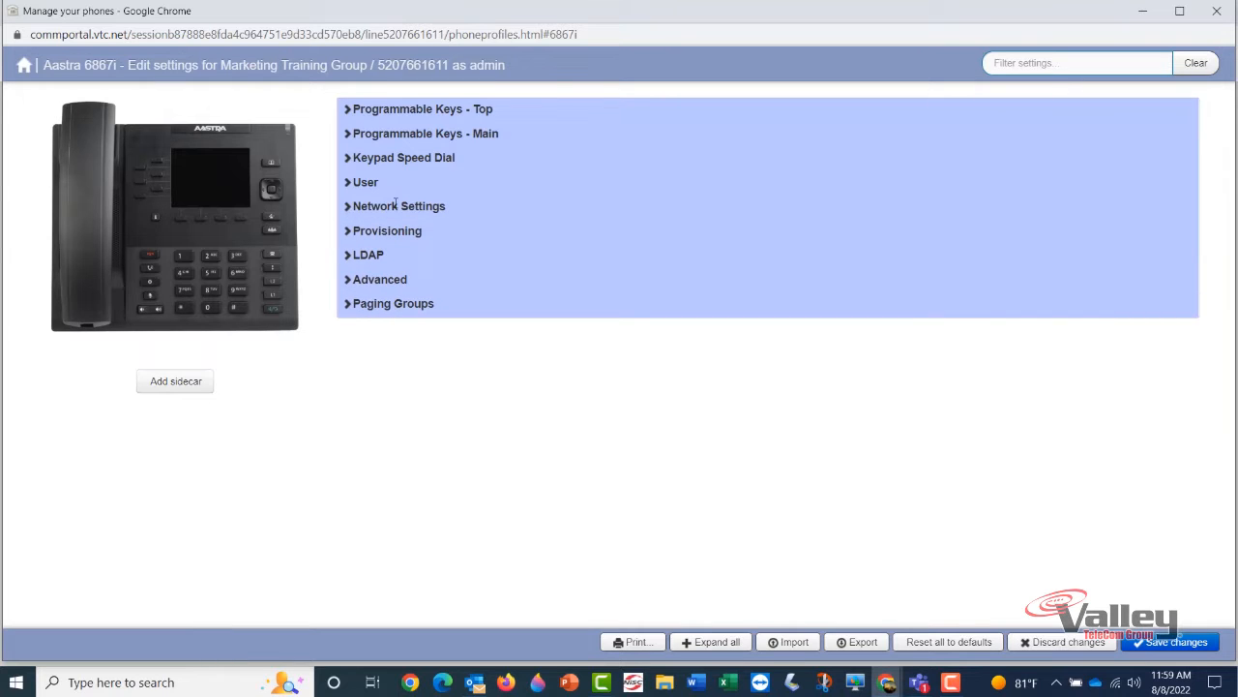
Filter to the Programmable Keys – Top section and collapse Key Capabilities to show Keys 1–8
left_click(152, 179)
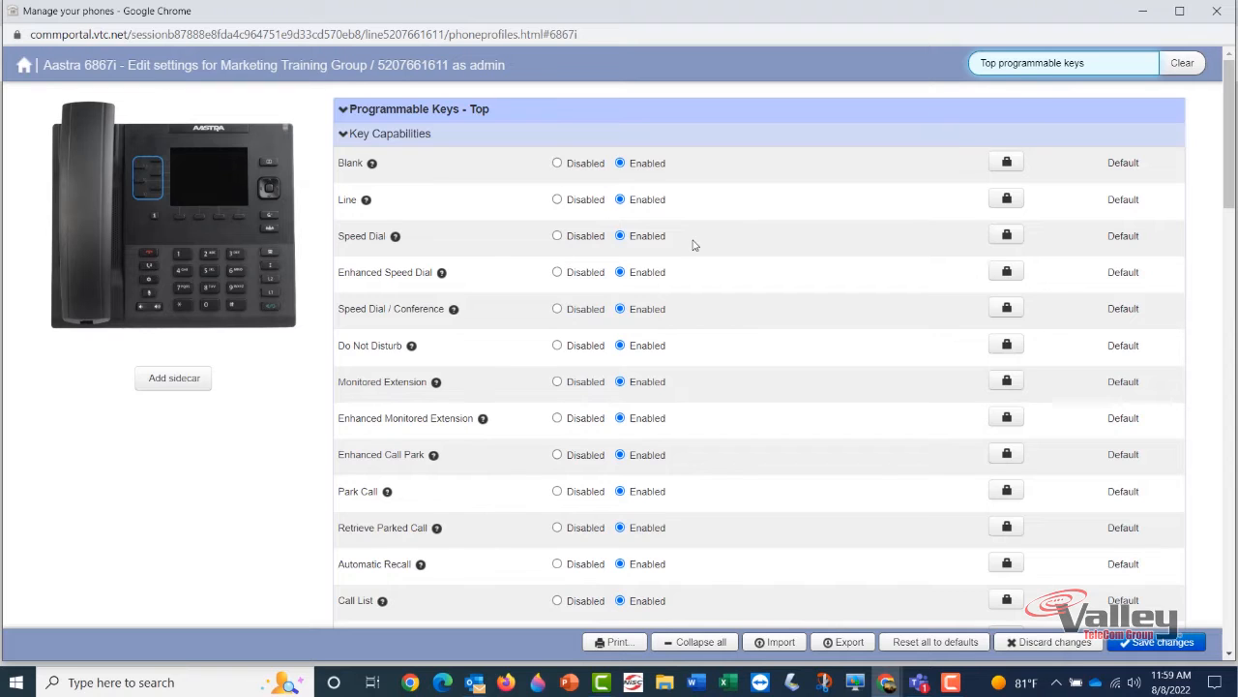
scroll(558, 278, "down", 2)
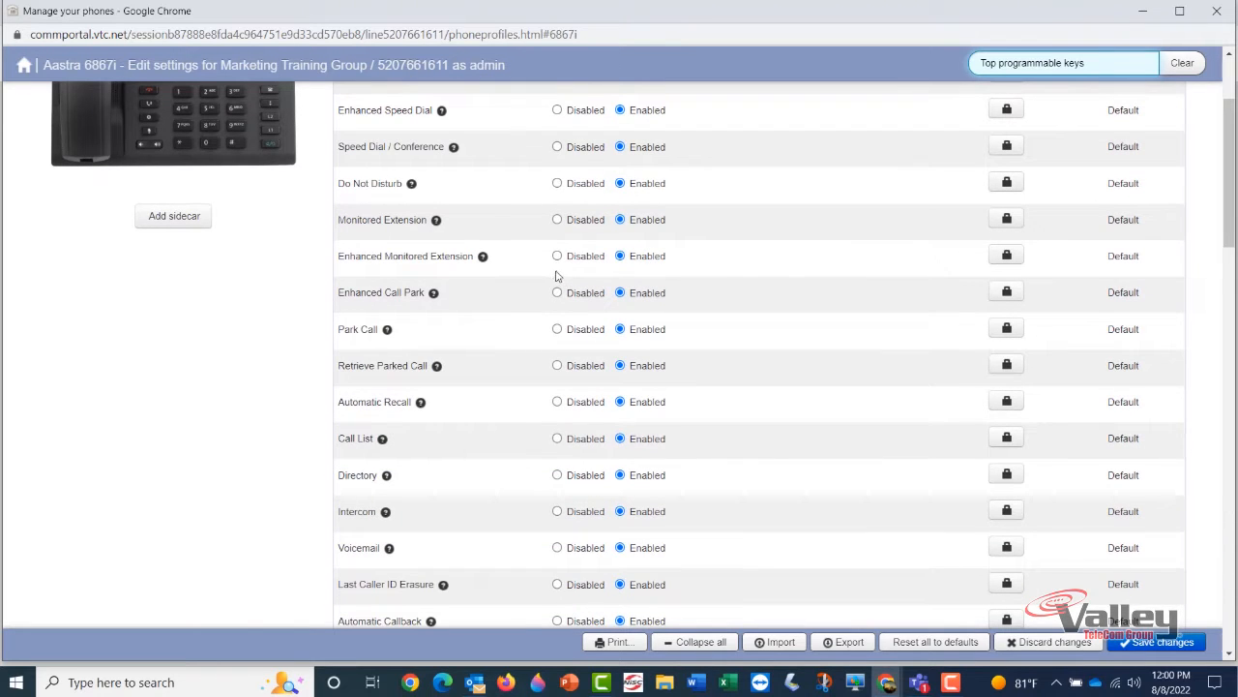
scroll(557, 278, "up", 2)
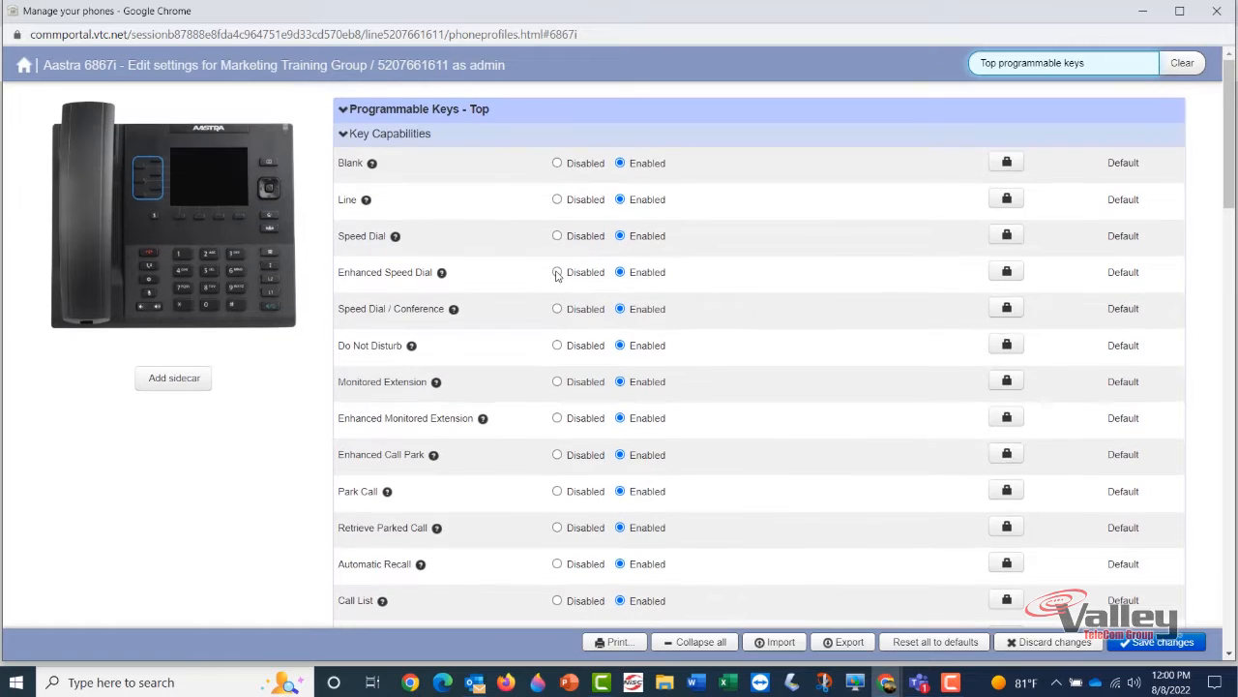
left_click(390, 133)
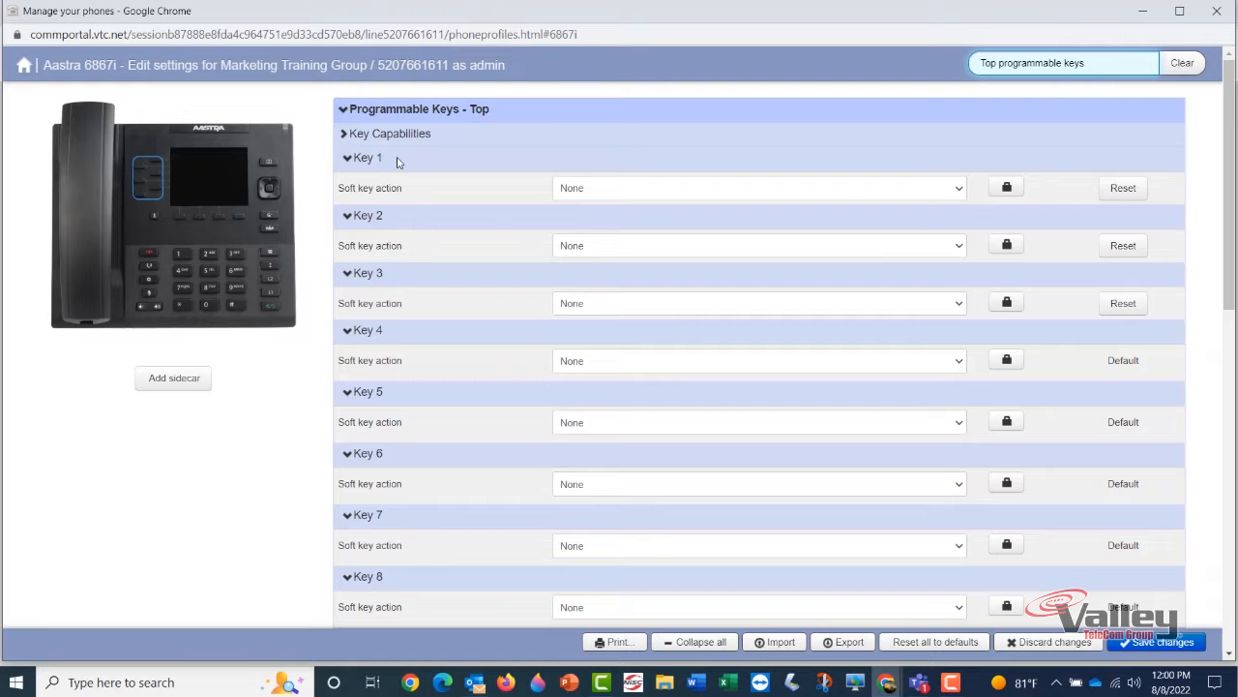
scroll(394, 160, "down", 8)
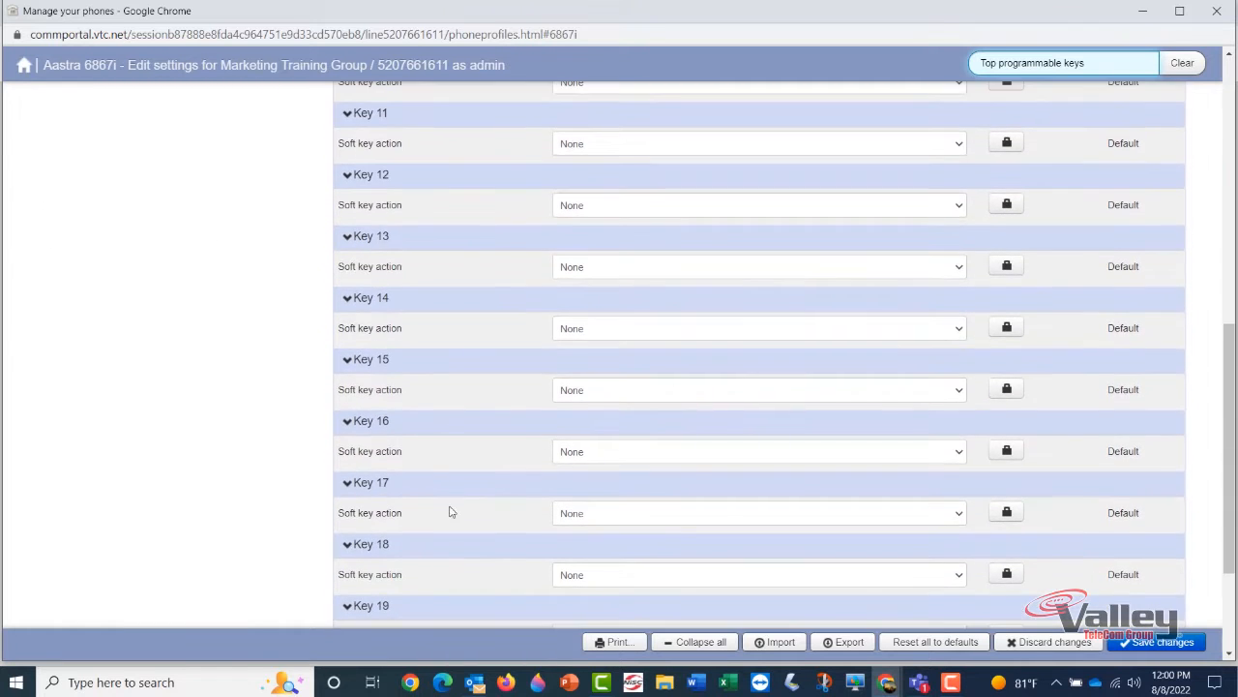
scroll(414, 487, "up", 1)
scroll(413, 487, "up", 10)
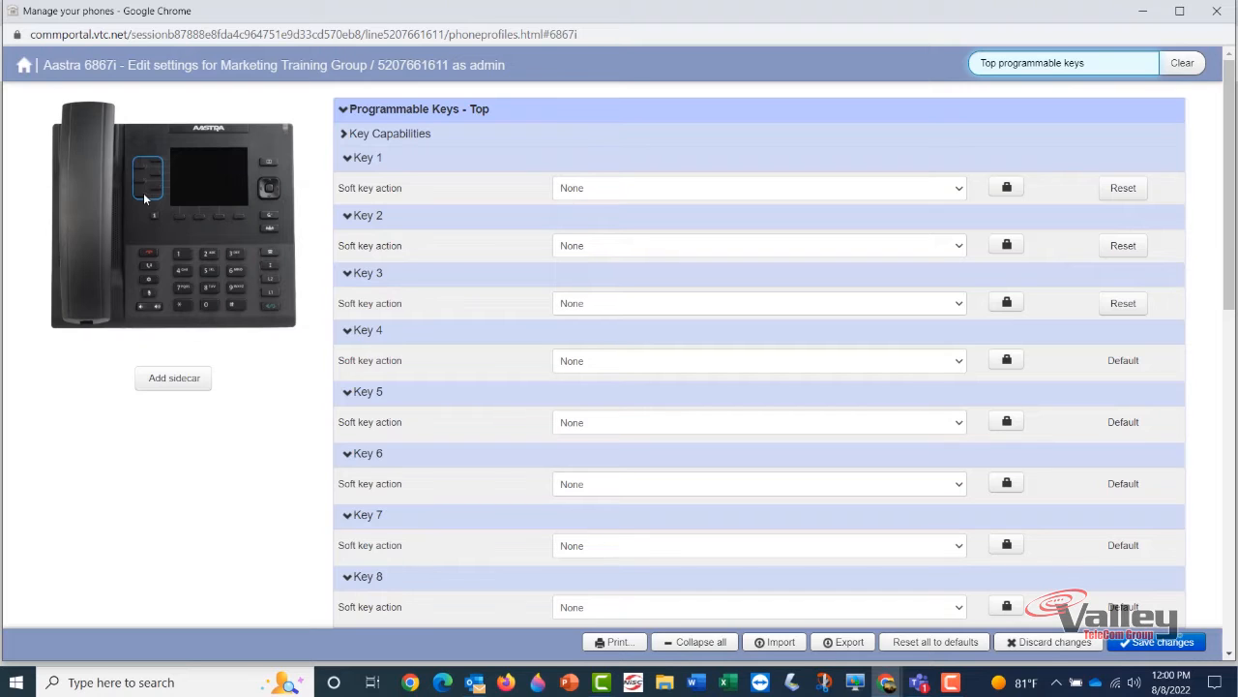
Set Key 1's soft key action to Enhanced Monitored Extension
left_click(961, 190)
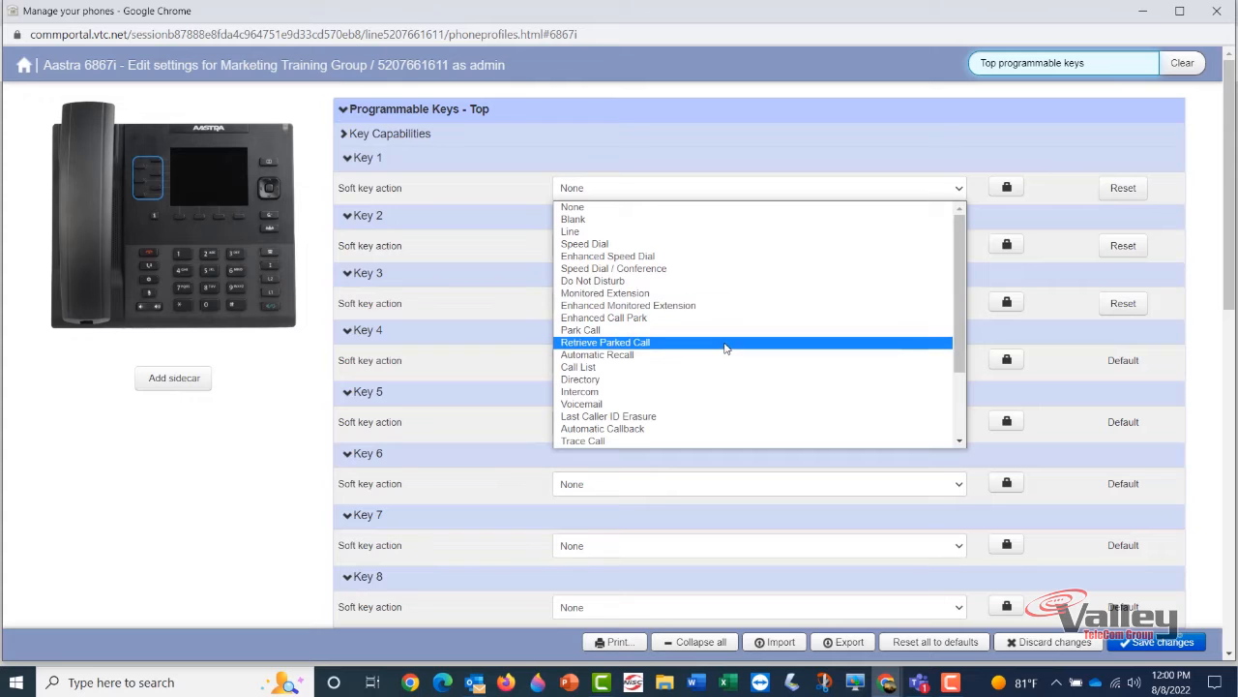
scroll(726, 348, "down", 3)
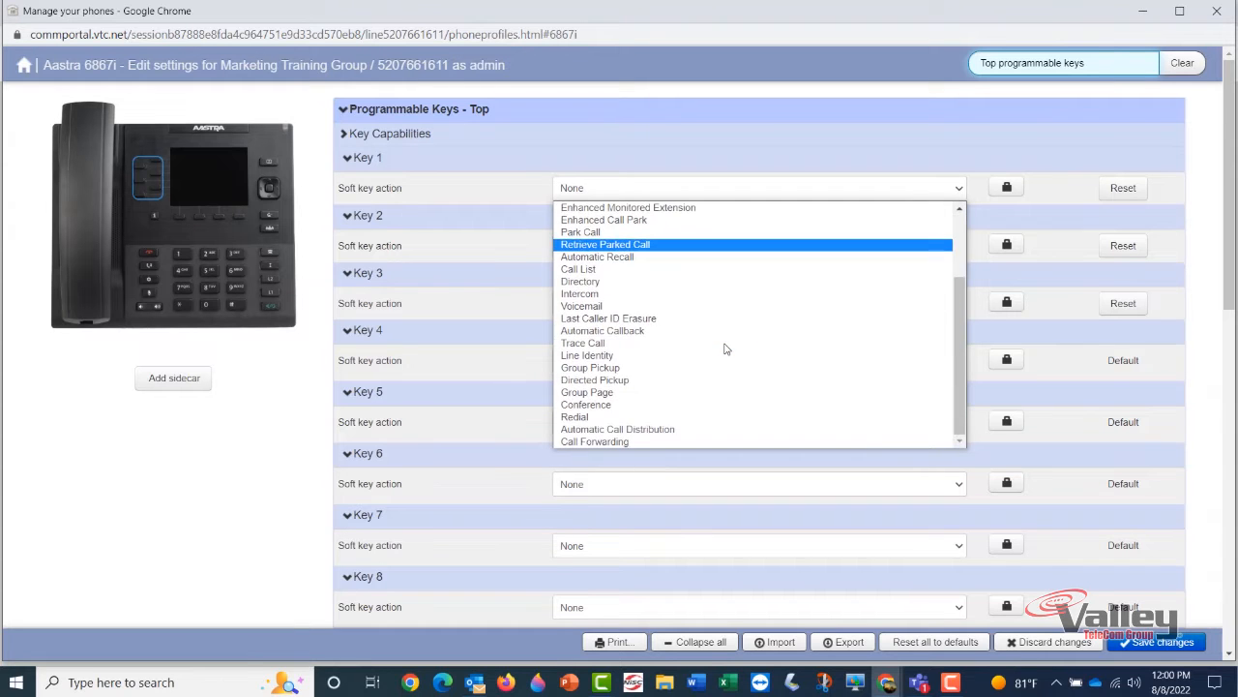
scroll(726, 348, "up", 2)
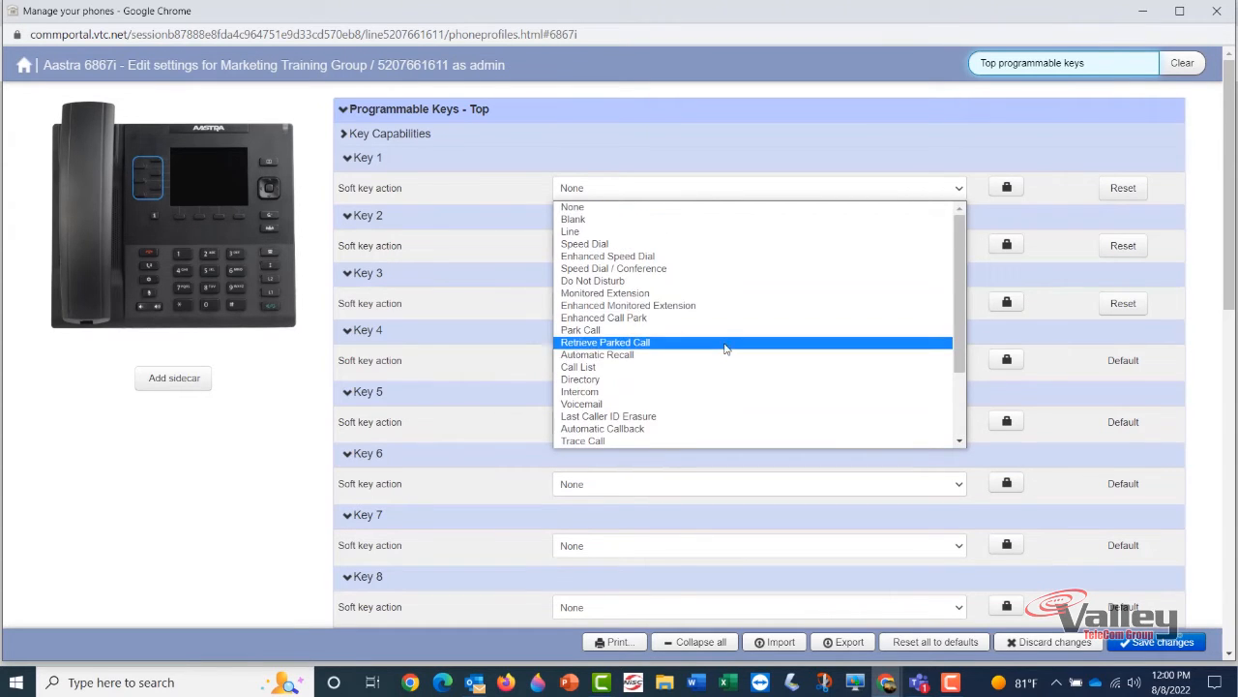
left_click(656, 308)
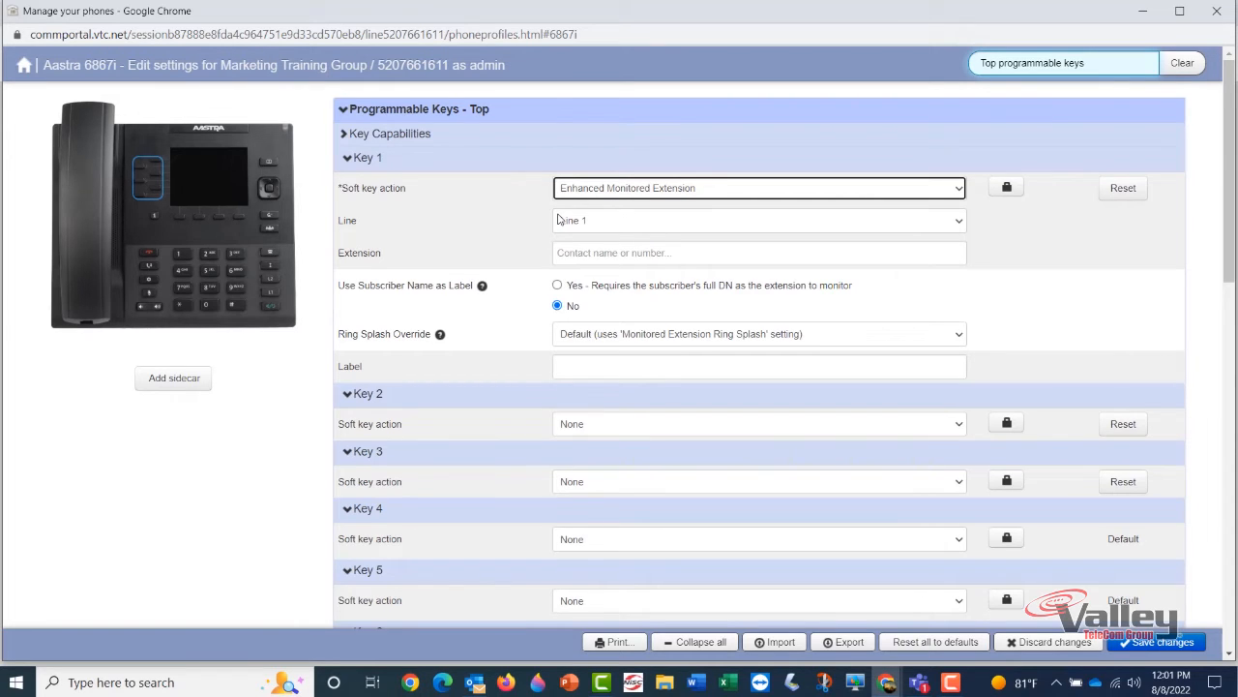
Enter the colleague's extension in Key 1's Extension field and their name as its Label
left_click(624, 258)
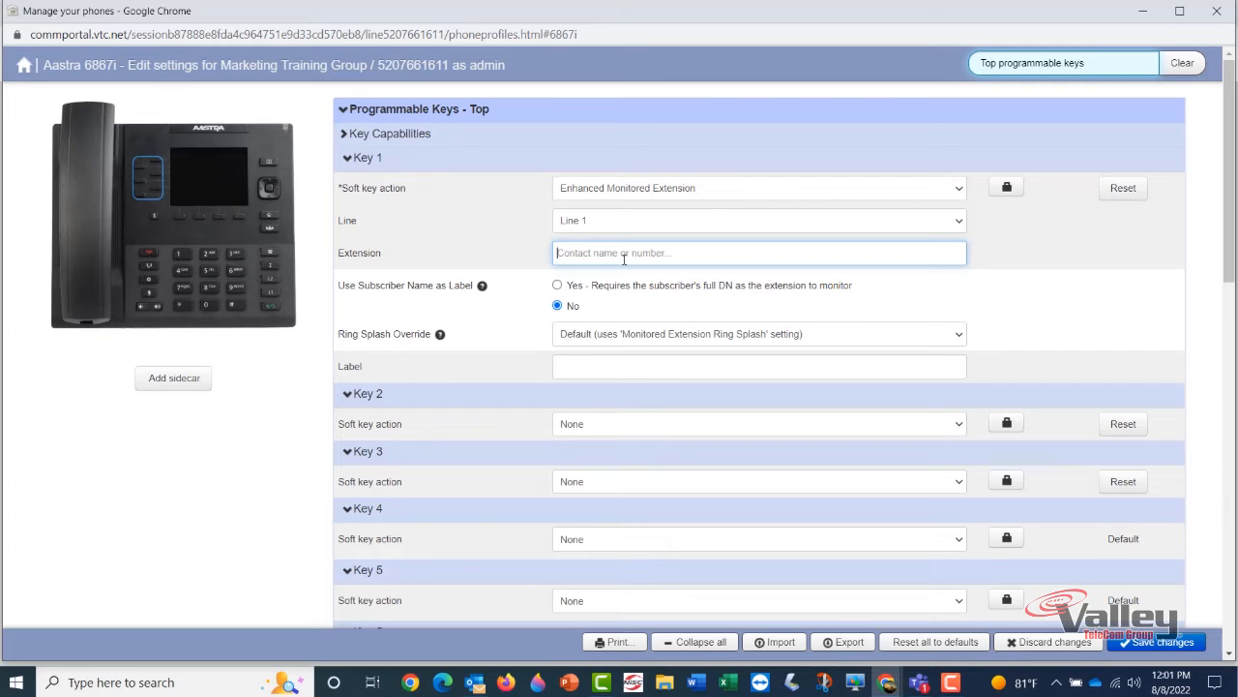
type("8907")
left_click_drag(580, 253, 555, 253)
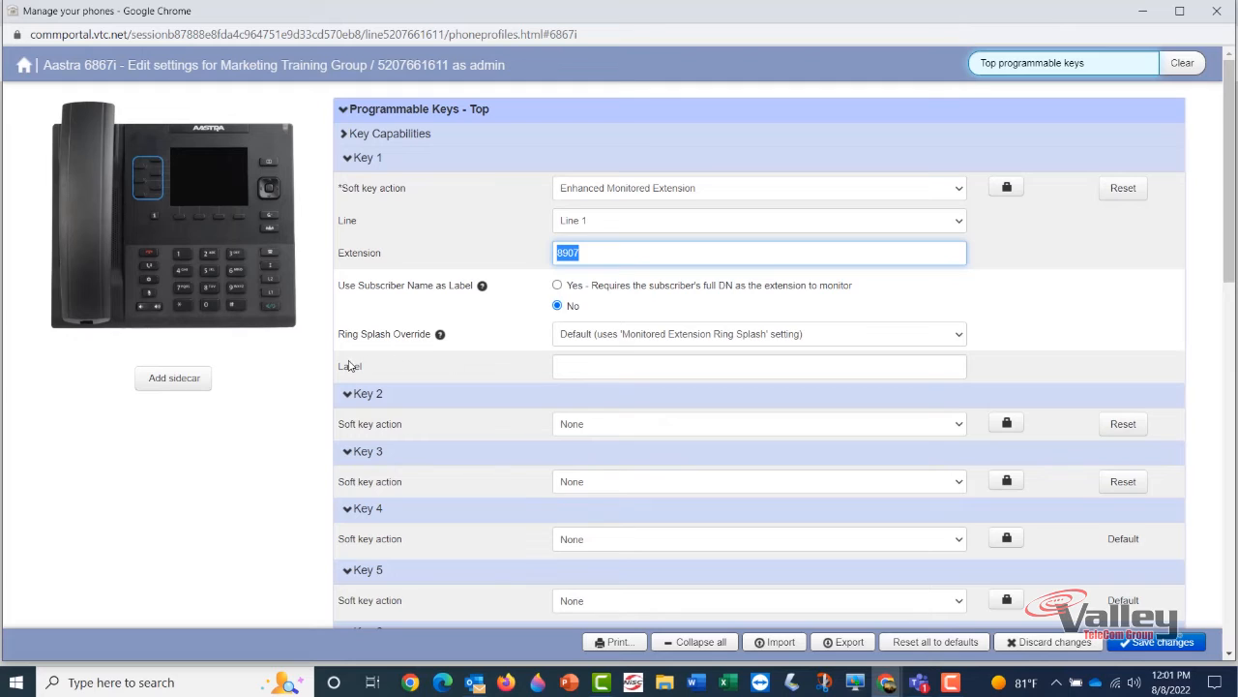
left_click(640, 370)
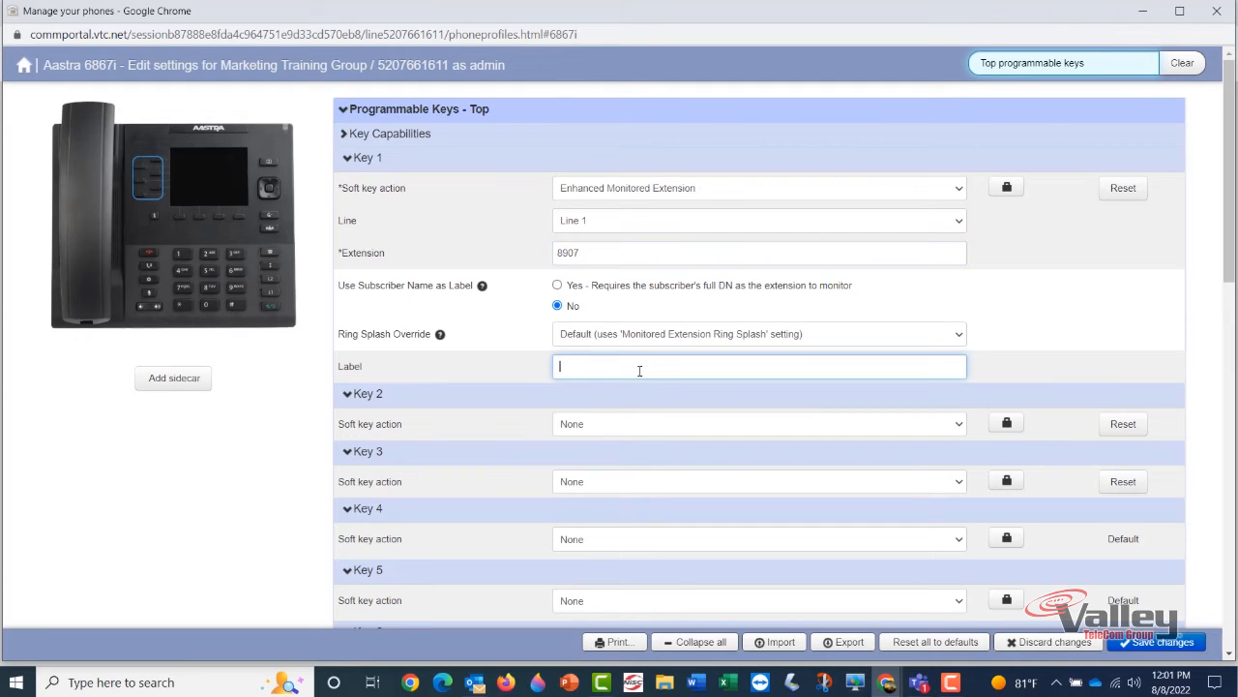
type("Corina")
left_click_drag(588, 367, 554, 367)
scroll(684, 248, "down", 1)
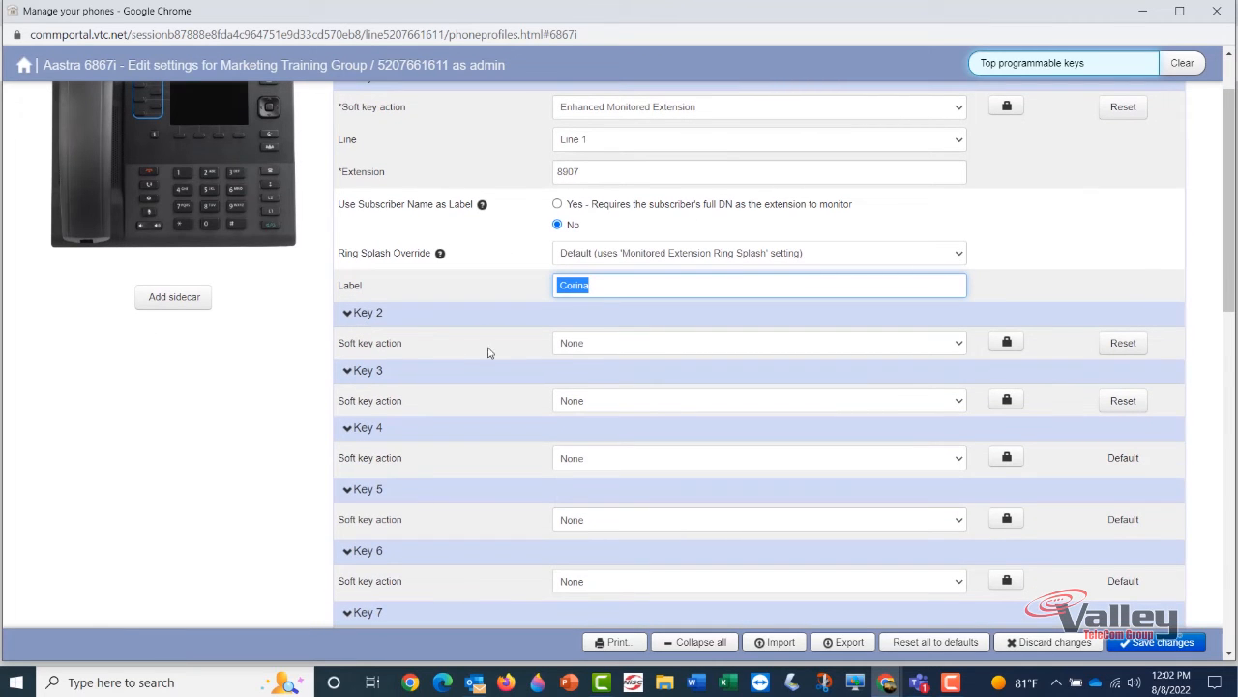
Make Key 2 an Enhanced Speed Dial to the colleague's cell number prefixed with 1, labelled with their name plus 'Cell'
left_click(681, 344)
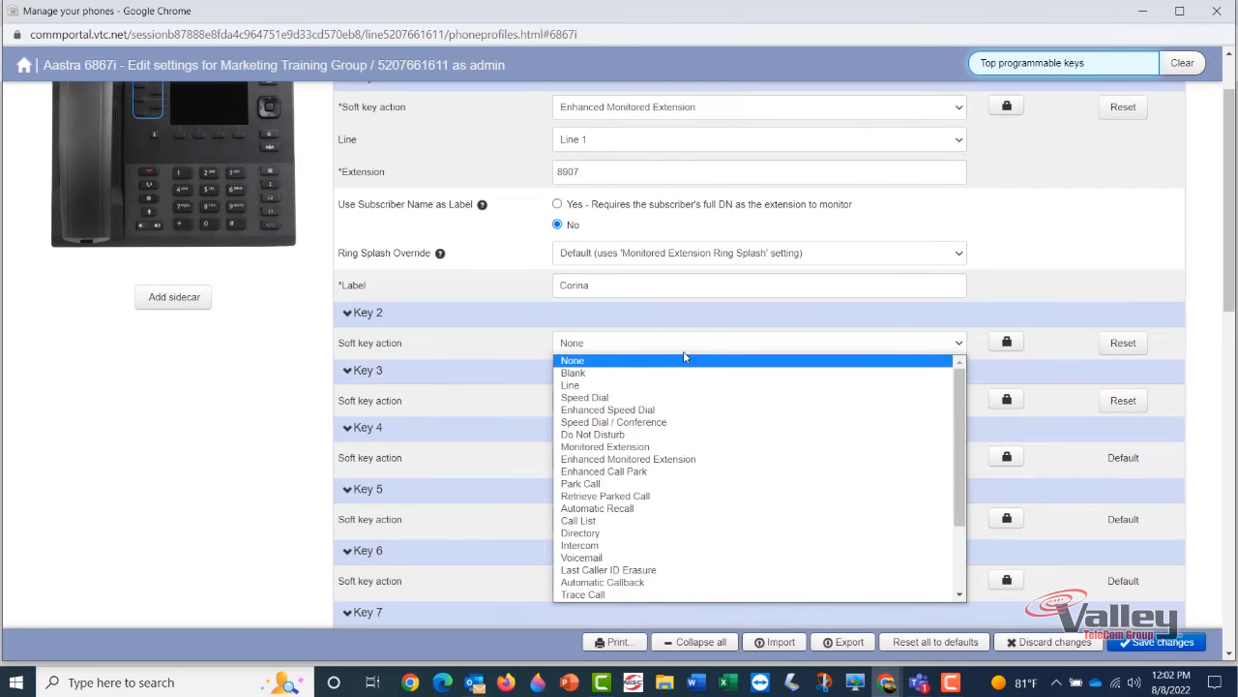
left_click(658, 411)
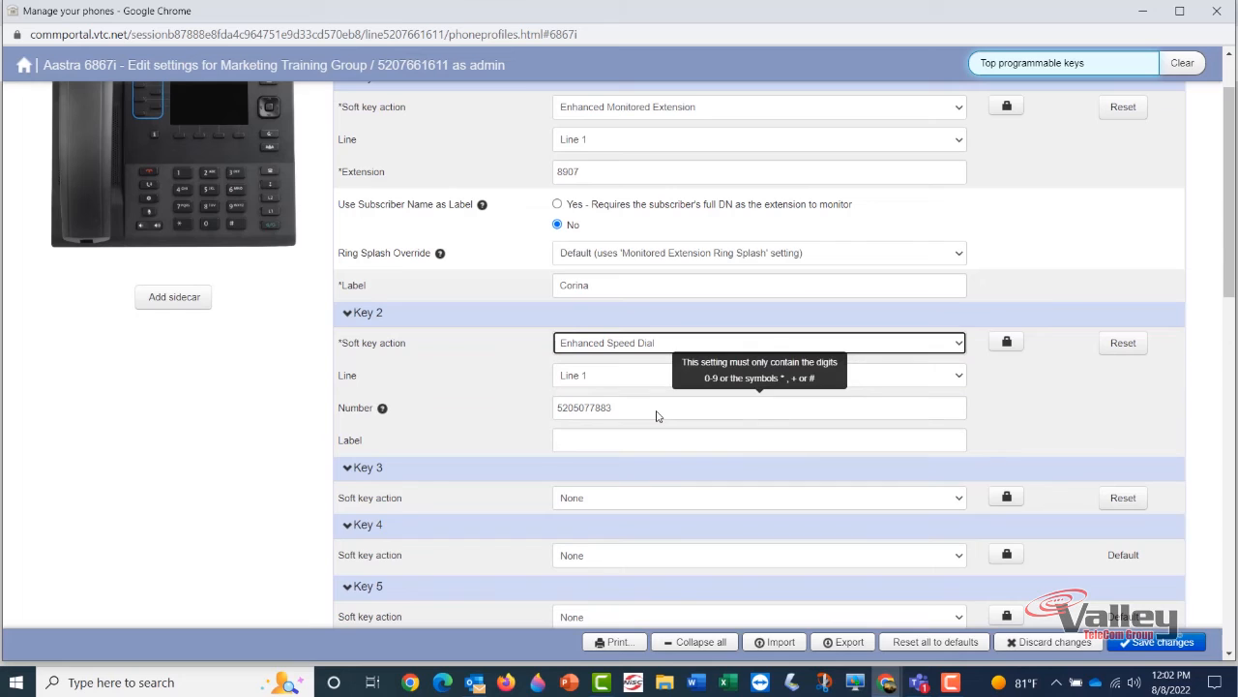
left_click(554, 410)
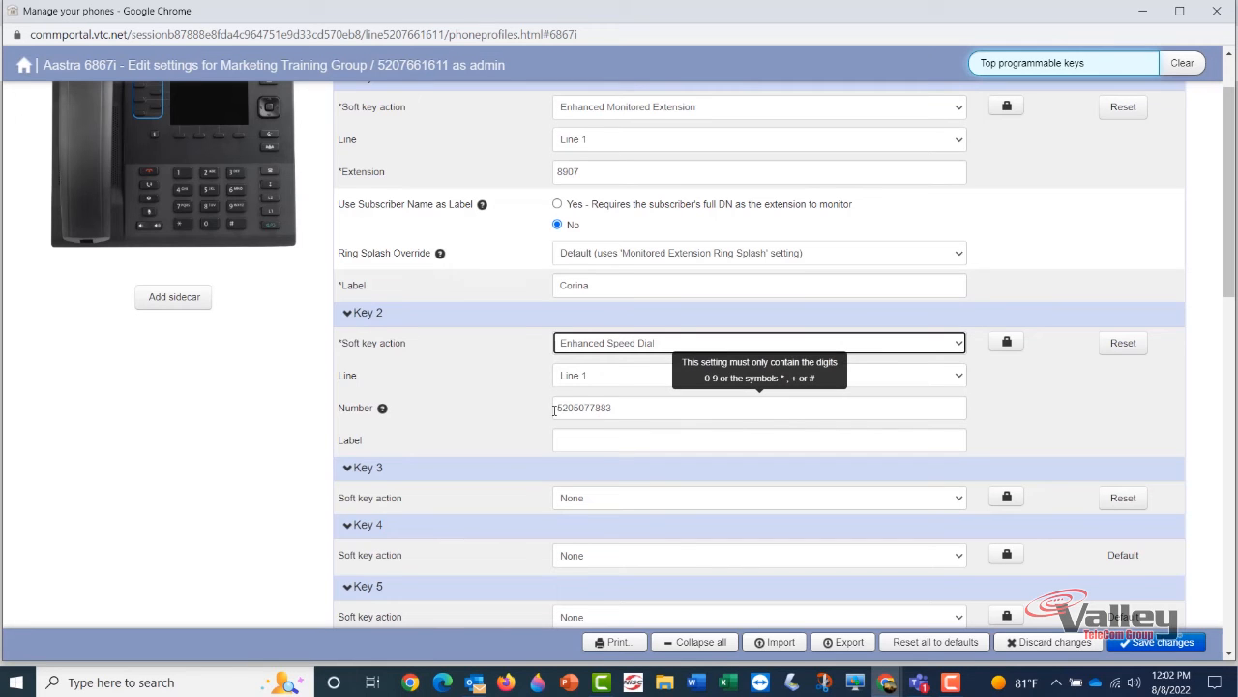
left_click_drag(637, 410, 536, 410)
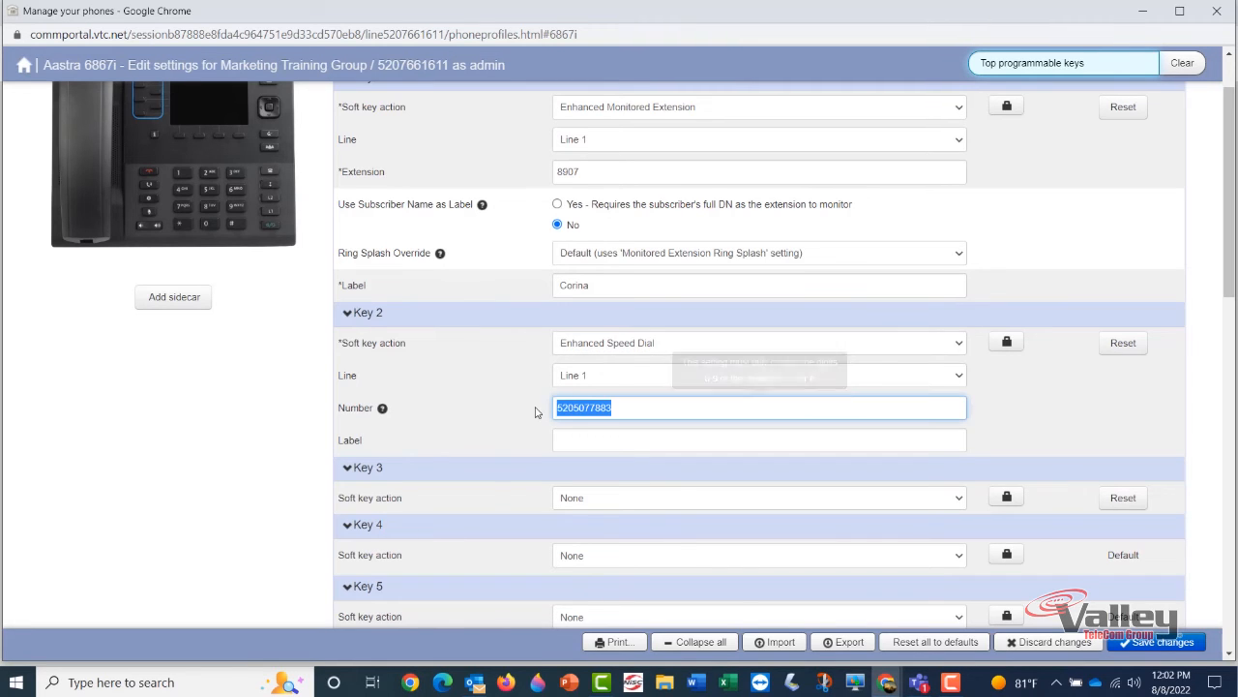
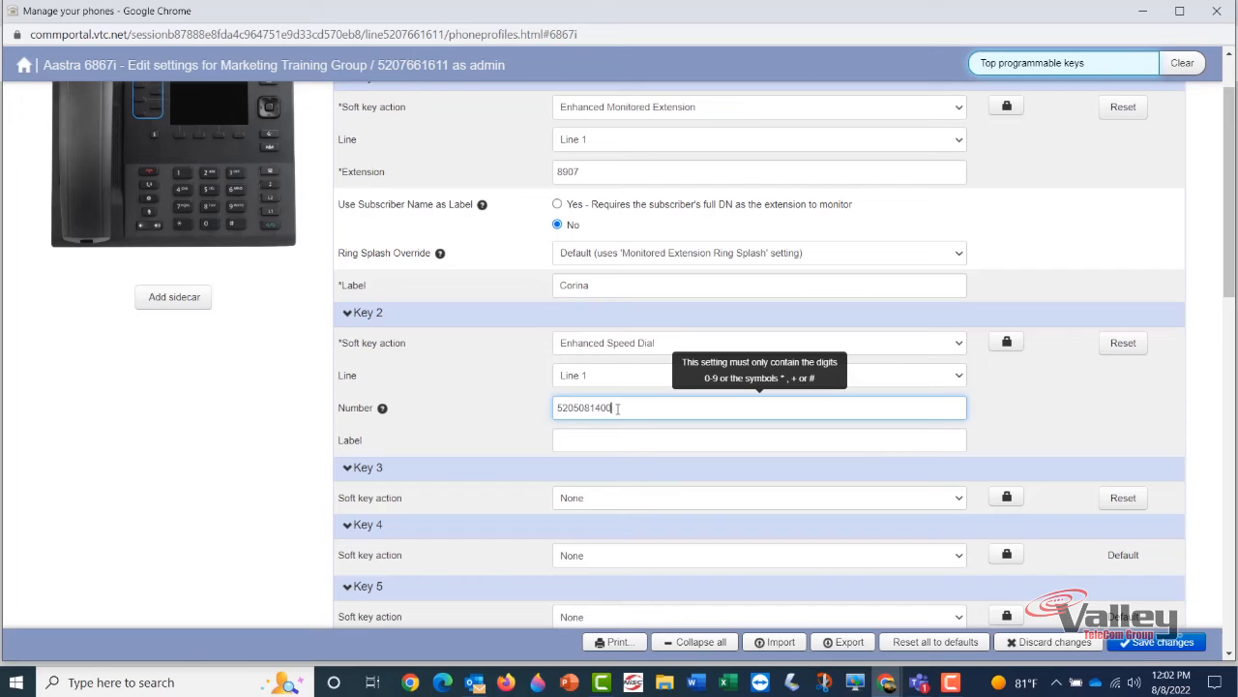
left_click(558, 407)
type("1")
left_click_drag(630, 408, 550, 410)
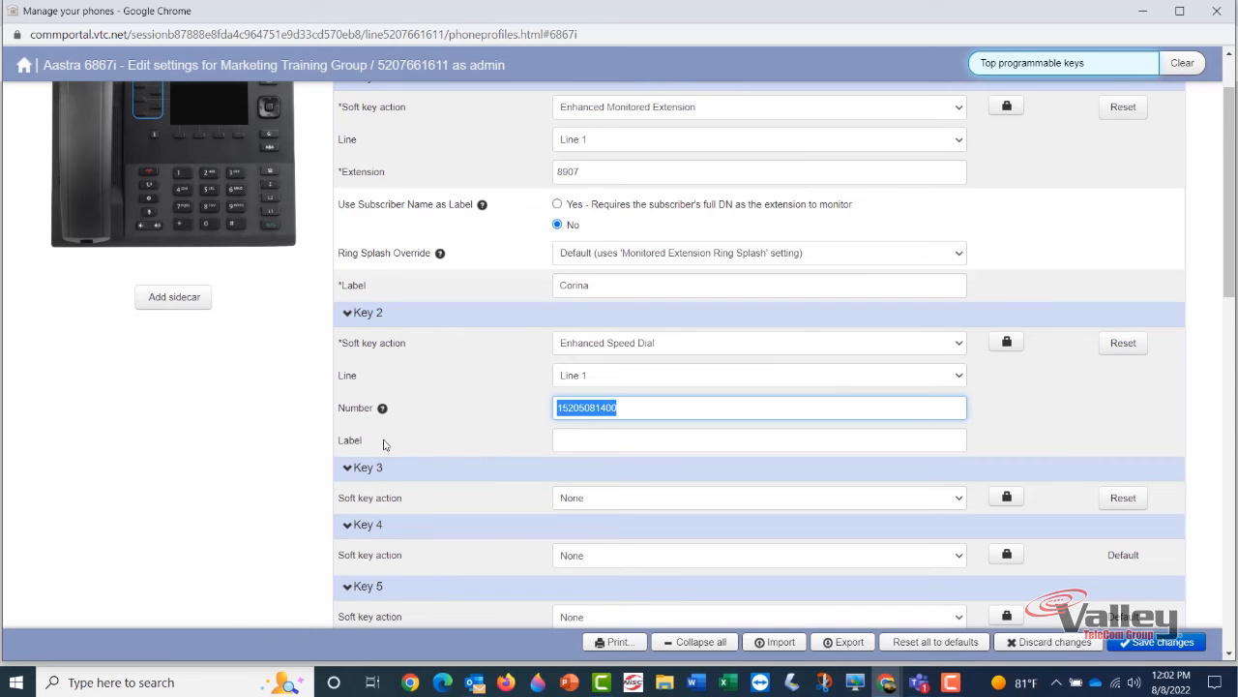
left_click(593, 437)
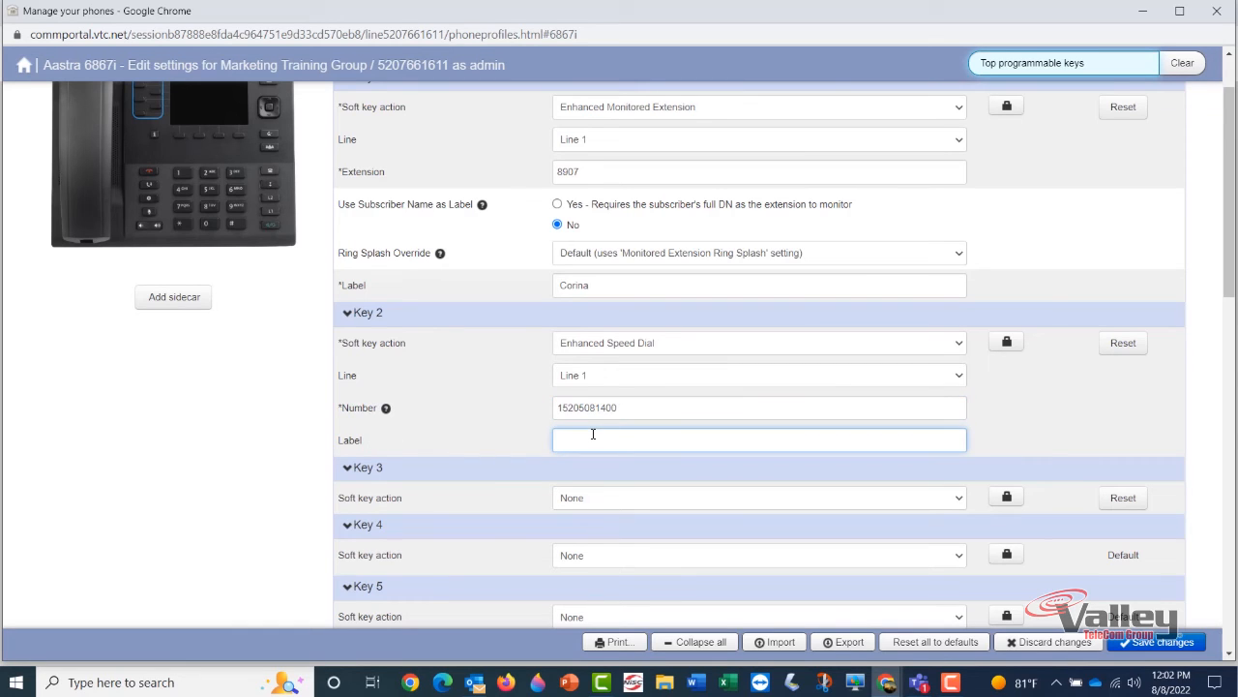
type("Corina Cell")
Save the top programmable key changes, then expand and collapse Key Capabilities
scroll(546, 579, "down", 1)
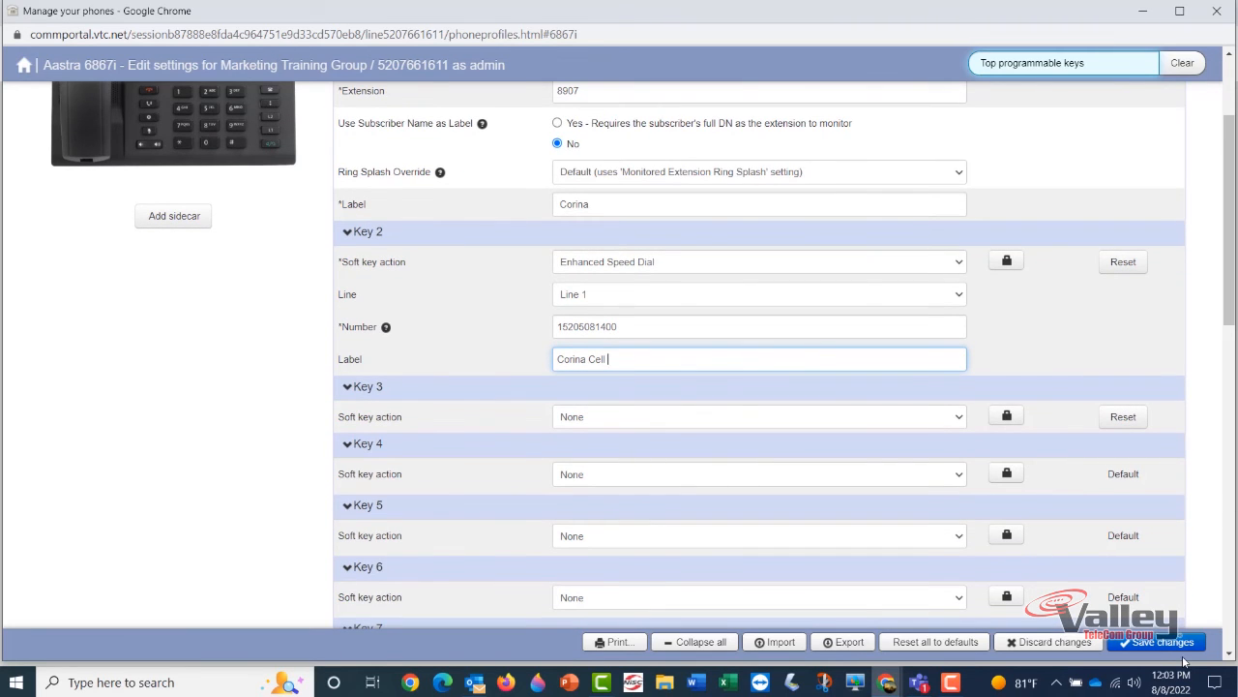
left_click(1153, 644)
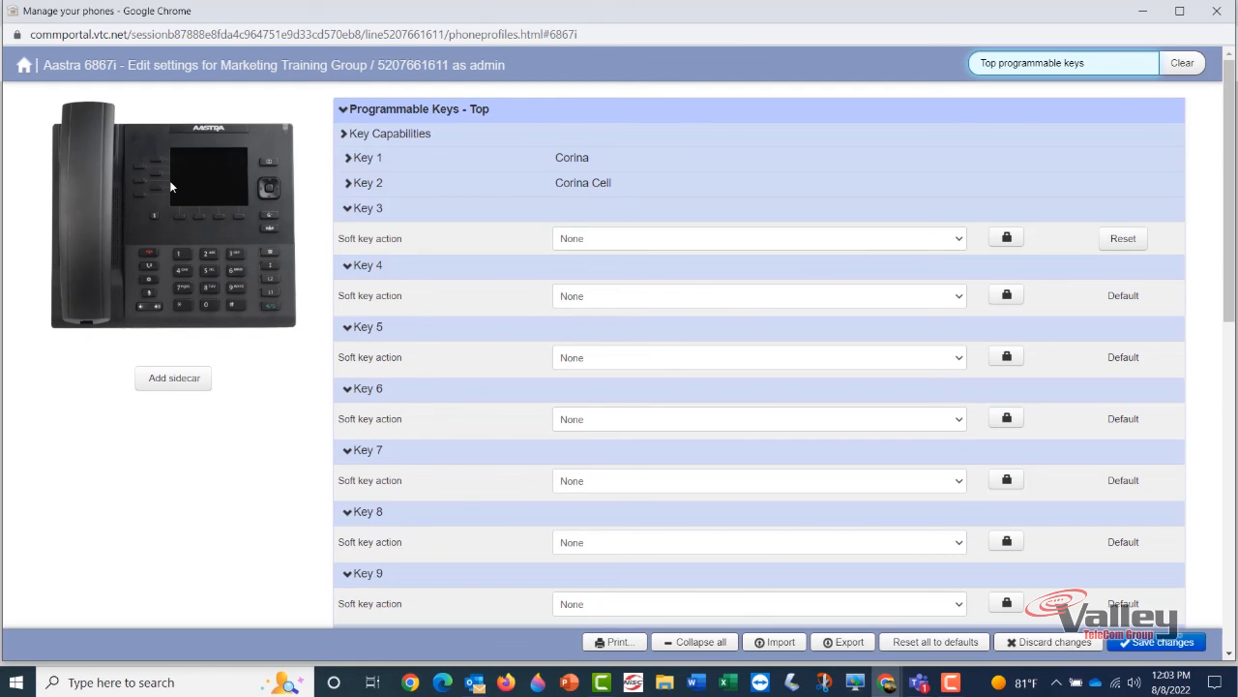
left_click(481, 141)
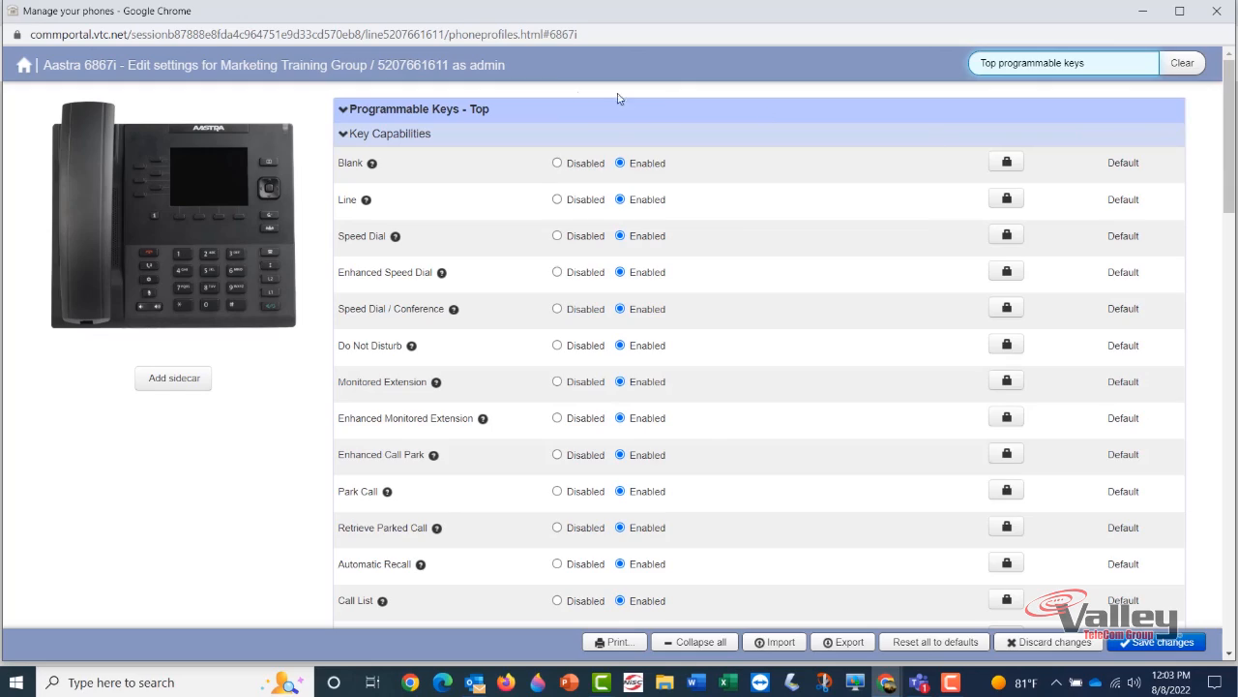
left_click(400, 132)
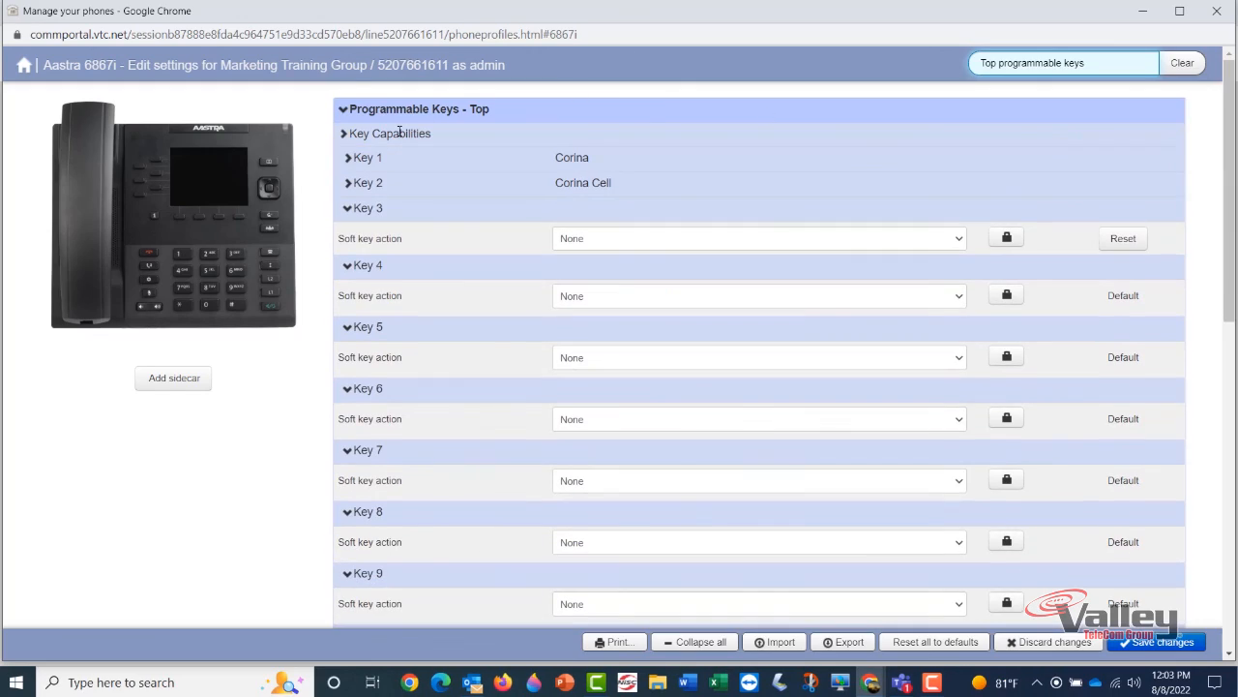